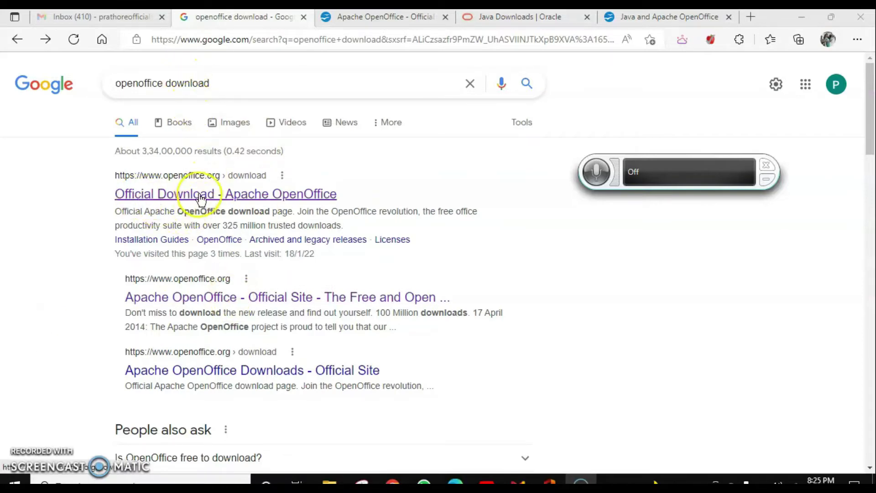
Step: Switch to the 'Apache OpenOffice - Official' download page offering version 4.1.12 for Windows
click(383, 19)
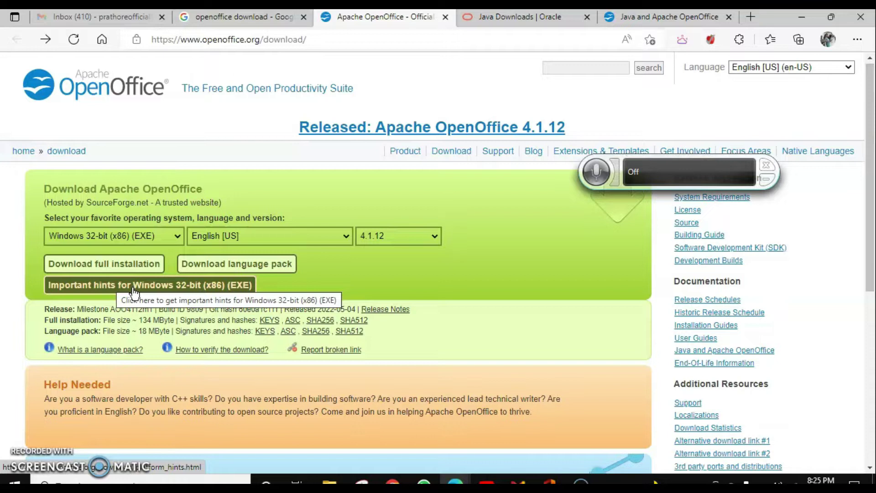
Step: Show the Windows 32-bit (x86) installation hints and select the paragraph about needing 32-bit Java
click(222, 291)
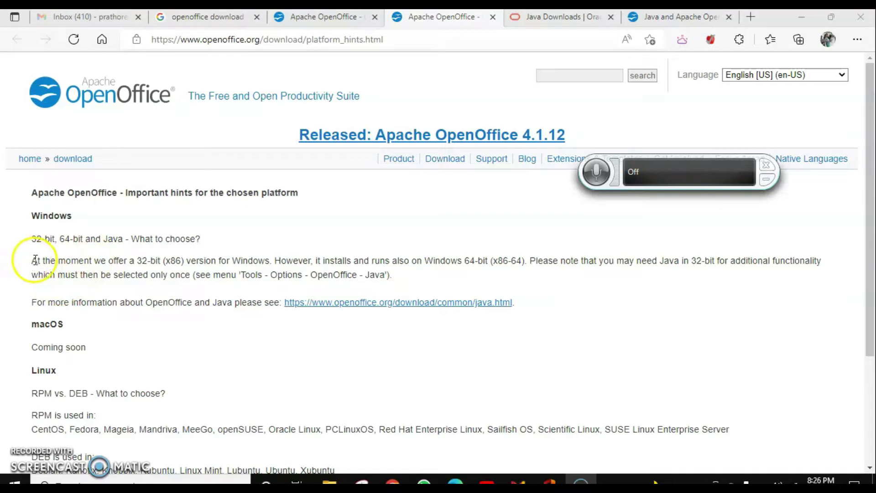
drag(33, 261, 465, 297)
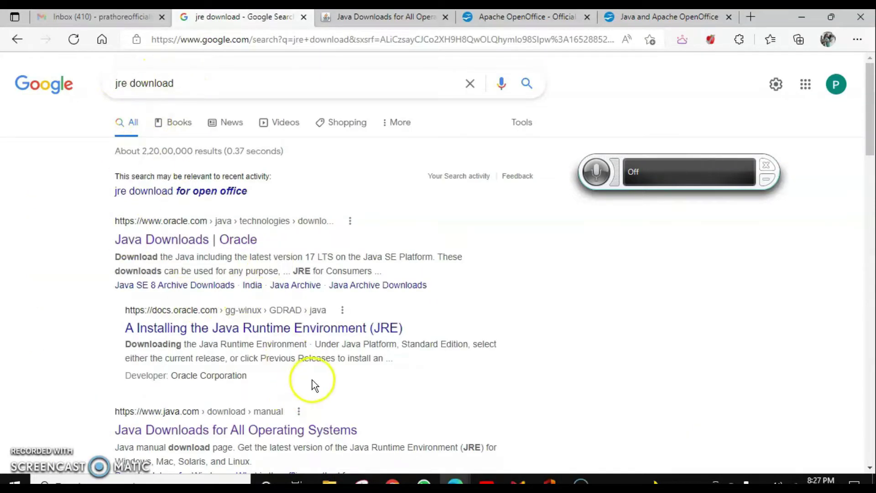
Step: Go to Java's 'Downloads for All Operating Systems' page and scroll to the Windows installer table
scroll(312, 379, down, 1)
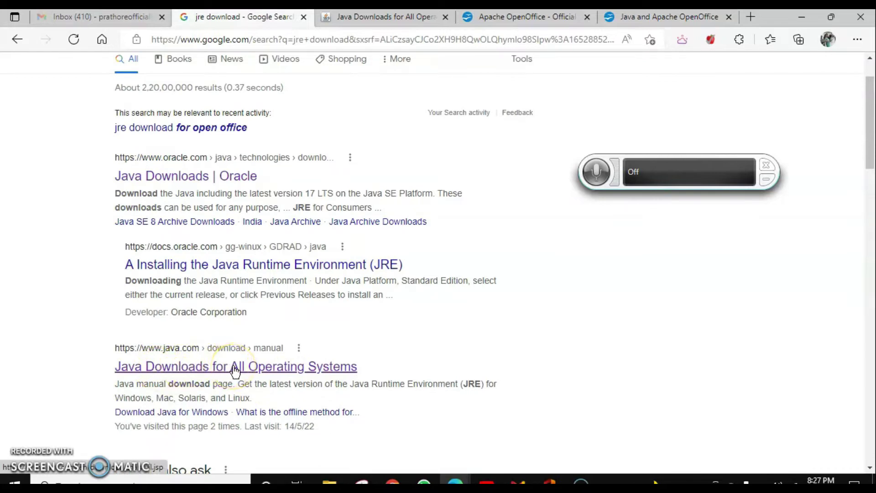
click(404, 18)
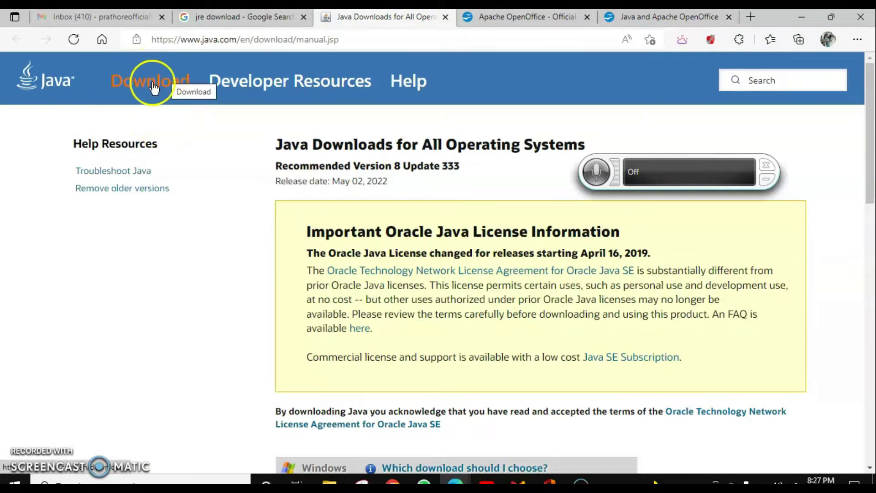
scroll(391, 279, down, 4)
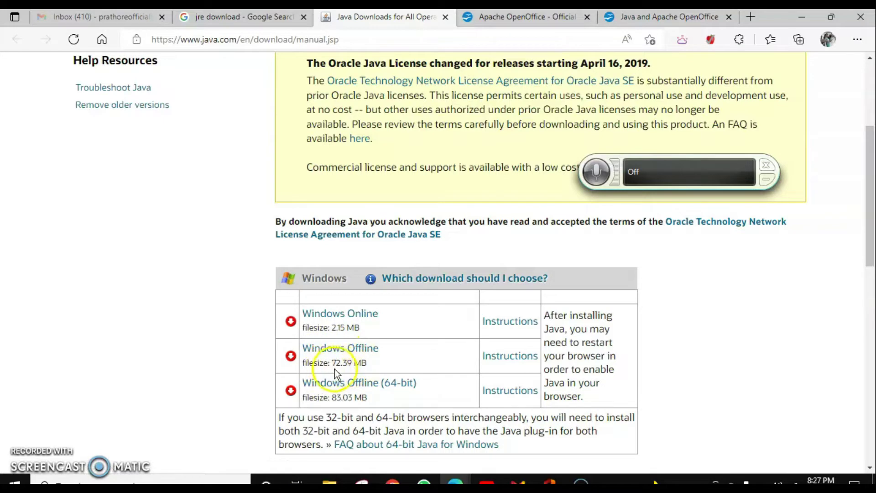
Step: Confirm Windows 32-bit (x86) EXE, English [US], version 4.1.12, and download the full installation
click(532, 19)
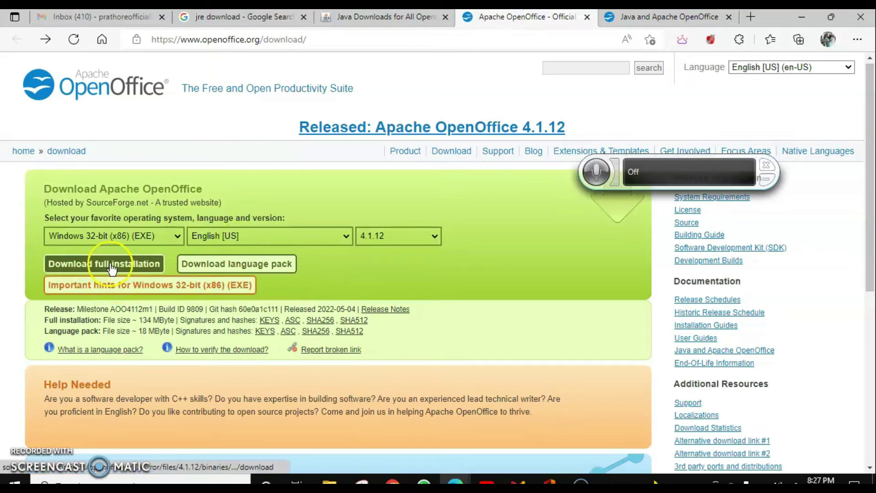
click(86, 237)
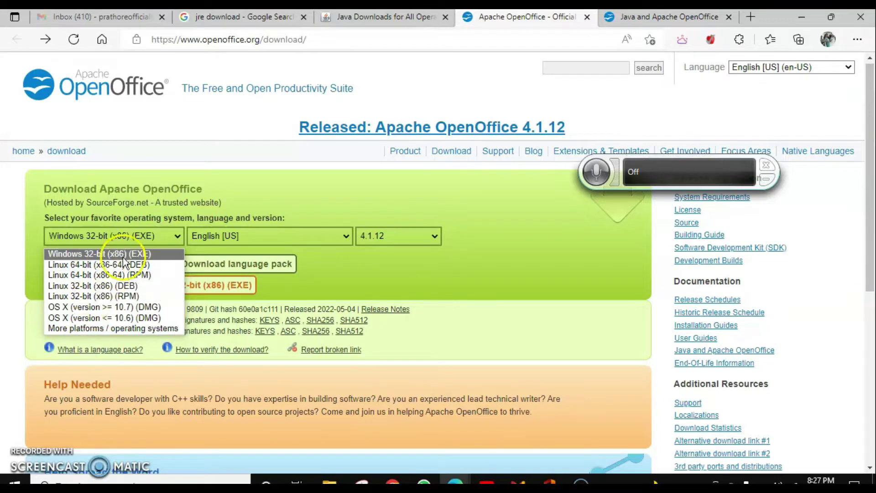
click(166, 234)
click(281, 236)
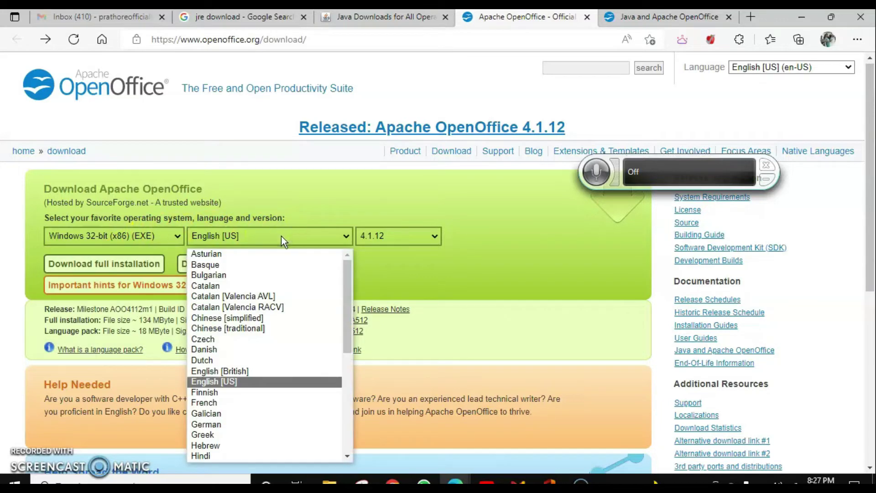
click(428, 235)
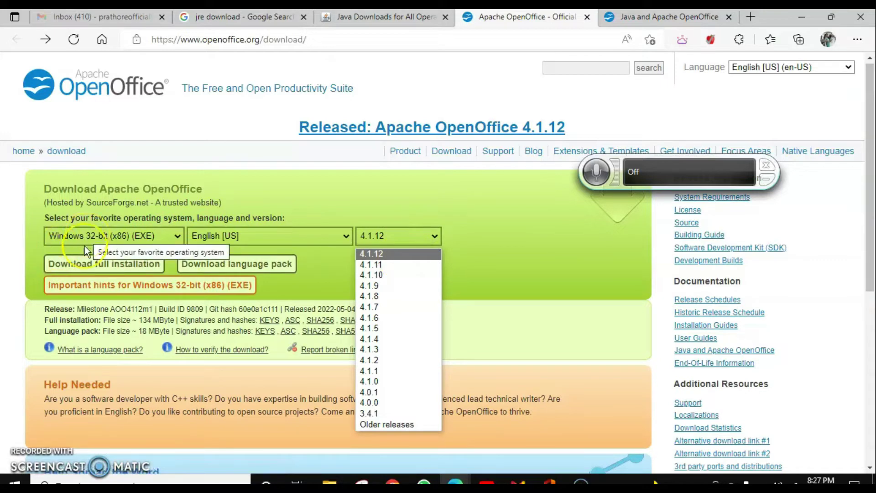
click(88, 263)
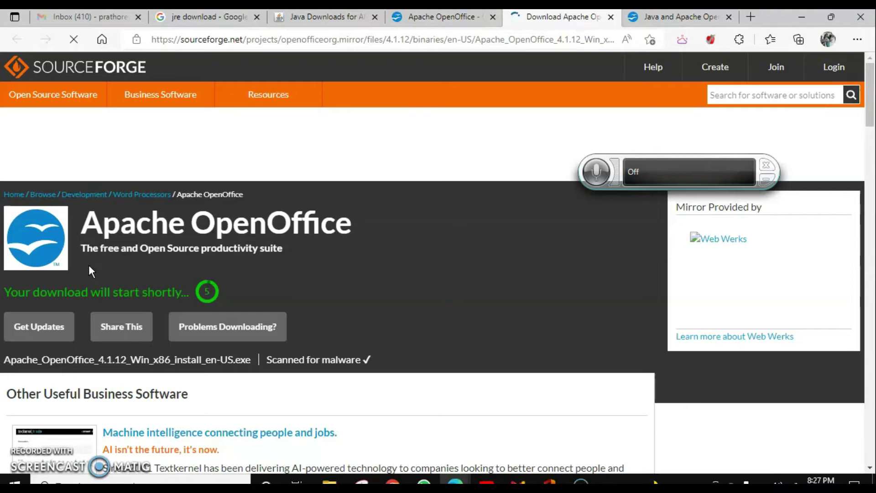
click(16, 321)
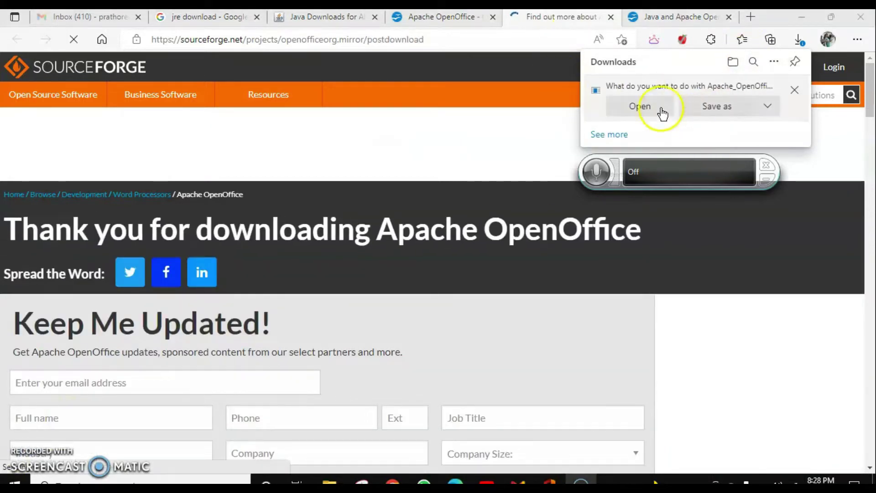
Step: Save the OpenOffice installer using Save from the Downloads flyout's Save as menu
click(769, 108)
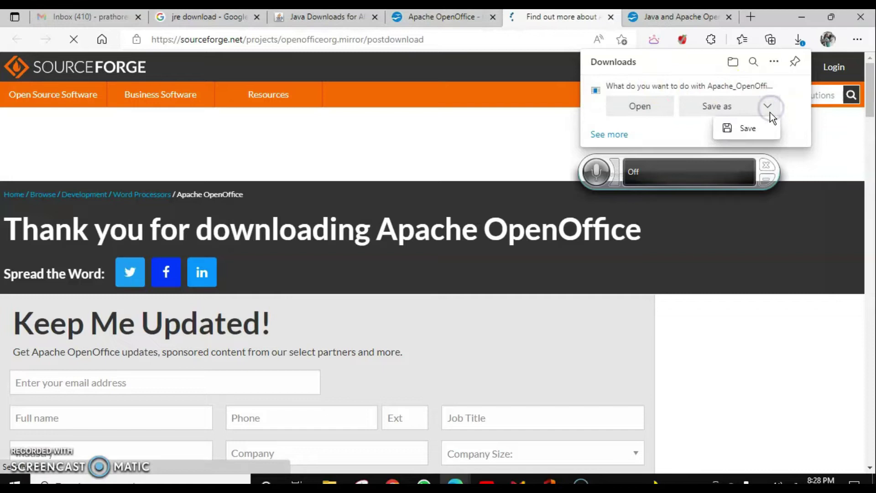
click(748, 129)
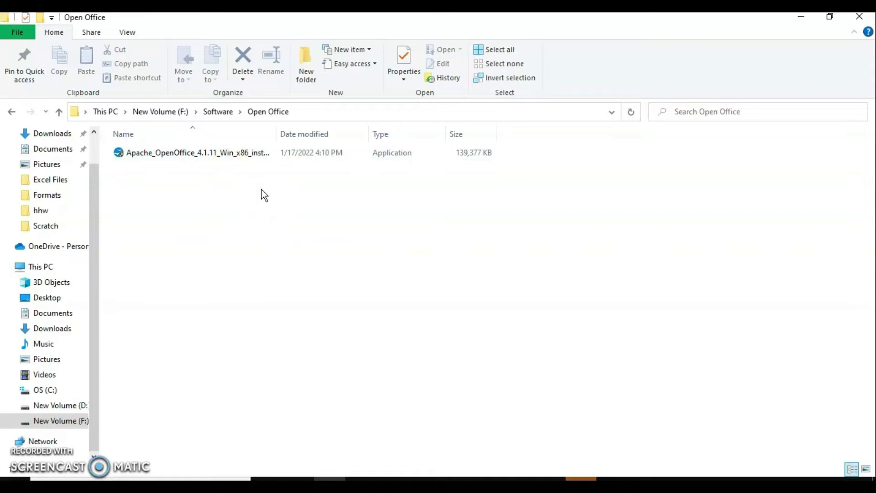
Step: Return from File Explorer to the Edge window showing SourceForge's Apache OpenOffice page
click(331, 402)
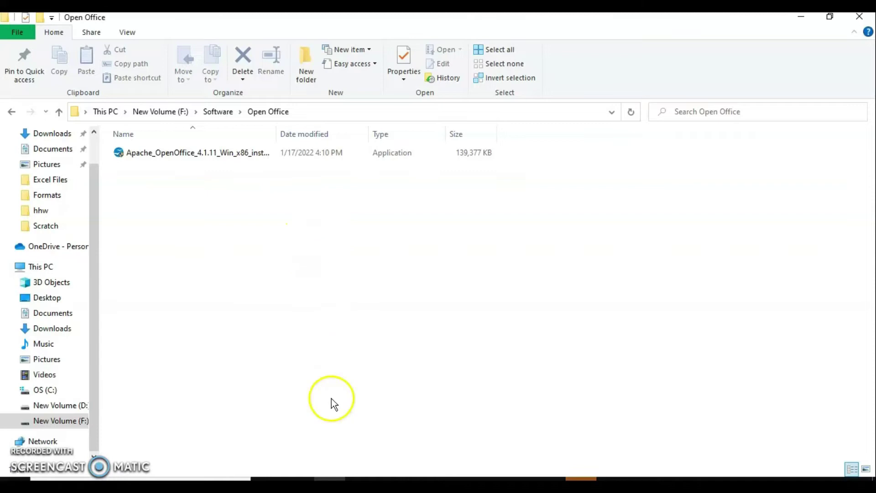
mouse_move(455, 485)
click(420, 430)
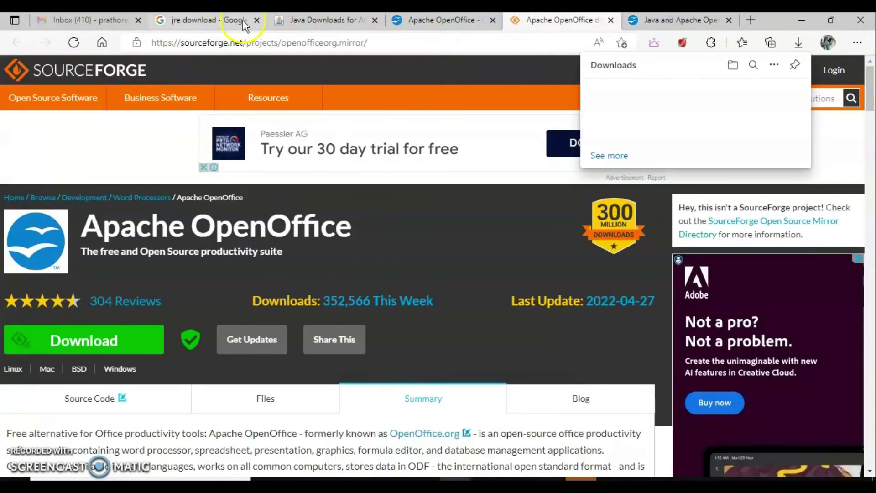
Step: Go back to the 'jre download' search results and select the whole query
click(317, 21)
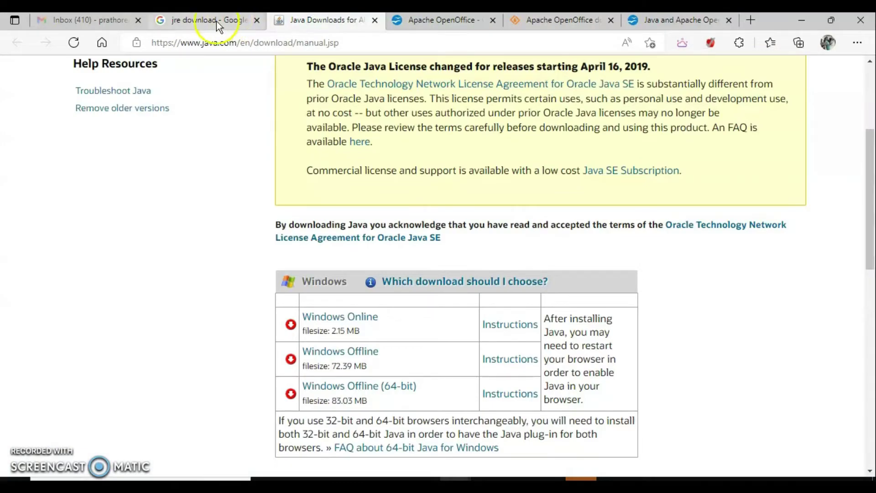
click(218, 25)
scroll(187, 160, up, 2)
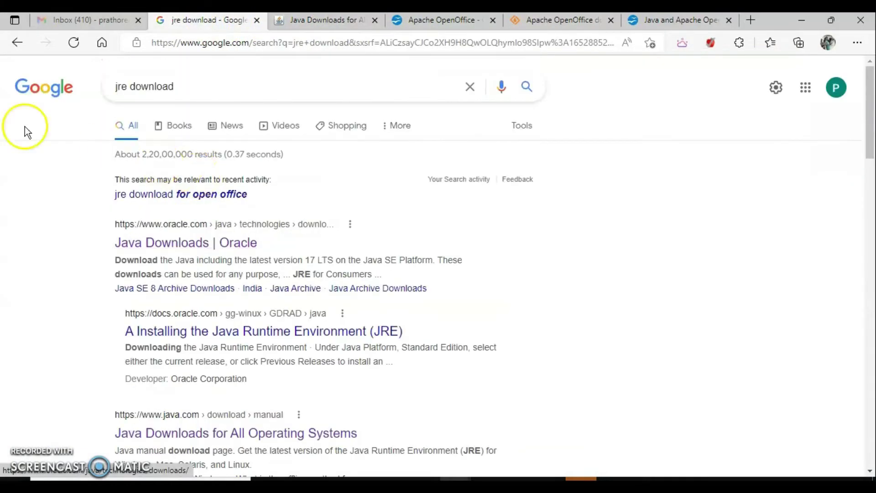
click(210, 87)
key(ctrl+a)
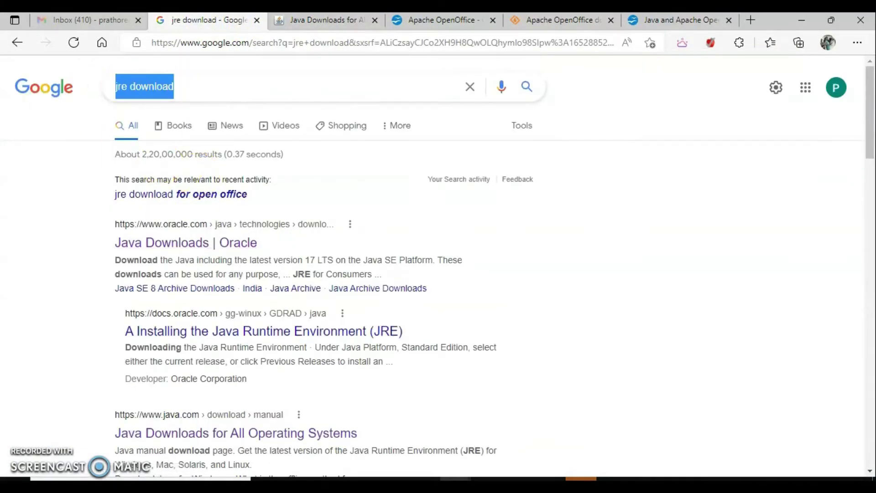
scroll(246, 356, down, 3)
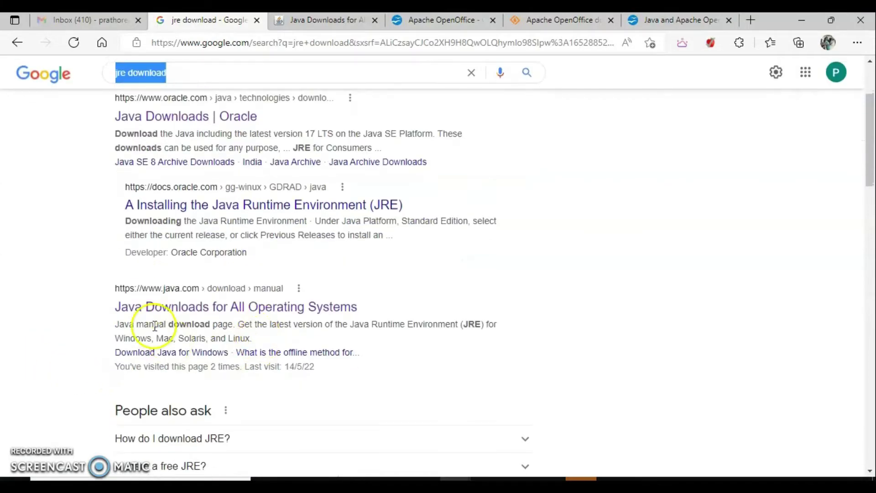
Step: Download the Windows Offline Java installer from the Downloads for All Operating Systems page
click(216, 311)
click(137, 201)
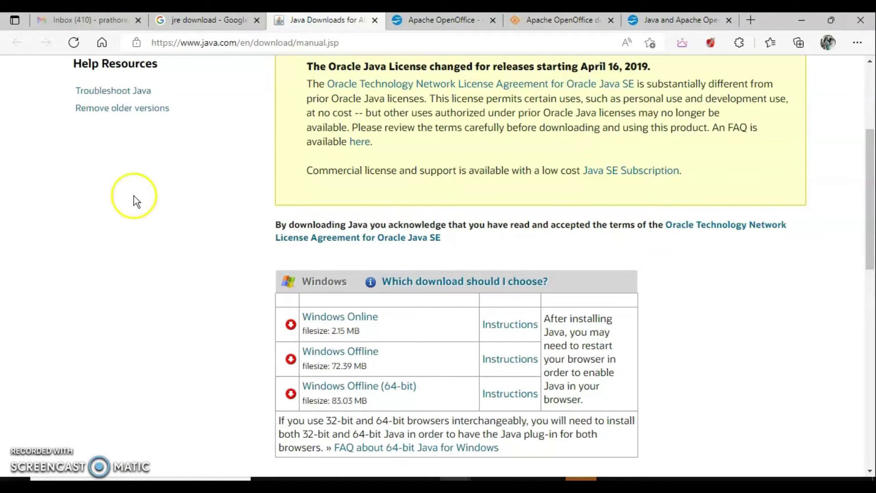
scroll(176, 166, up, 4)
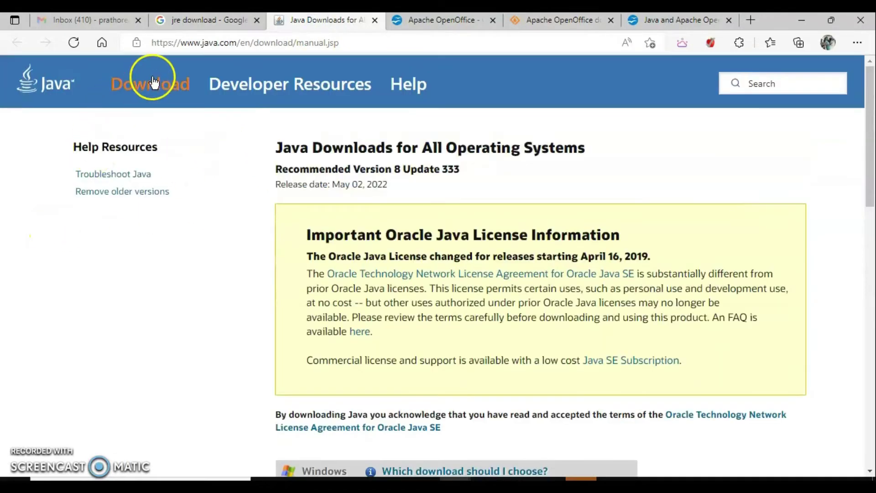
scroll(326, 259, down, 5)
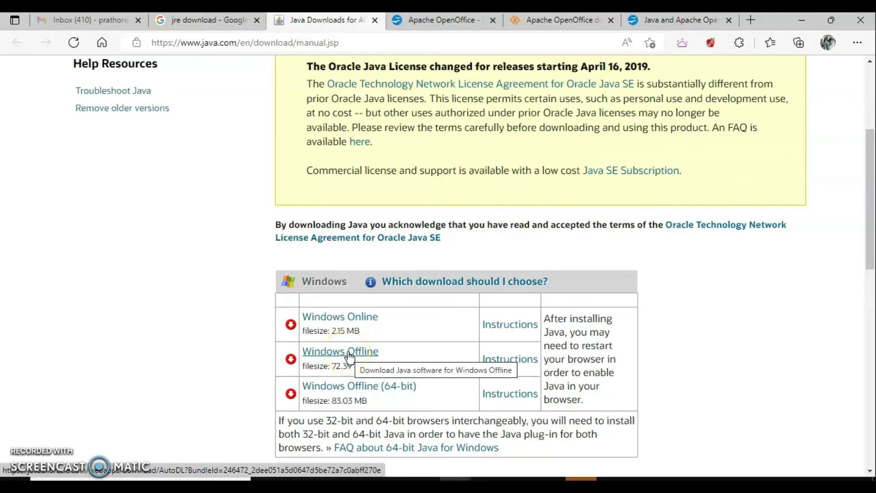
click(350, 353)
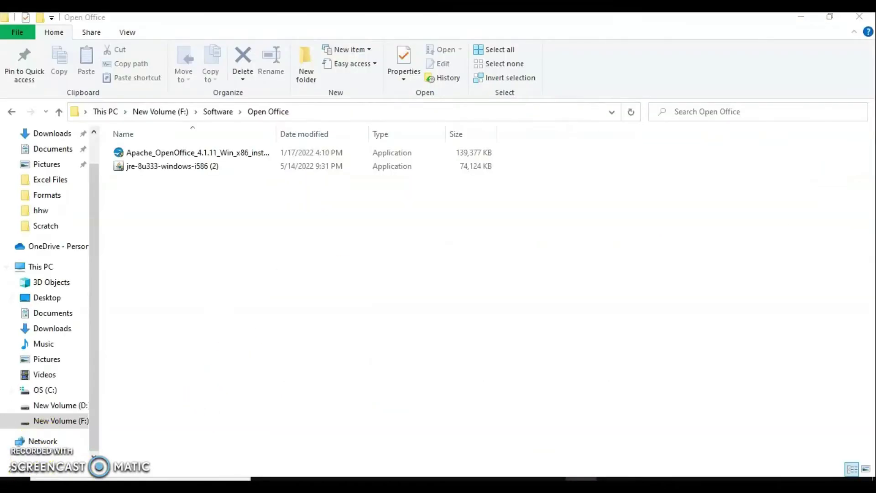
Step: Run the Apache_OpenOffice_4.1.11 installer from the Open Office folder
click(145, 167)
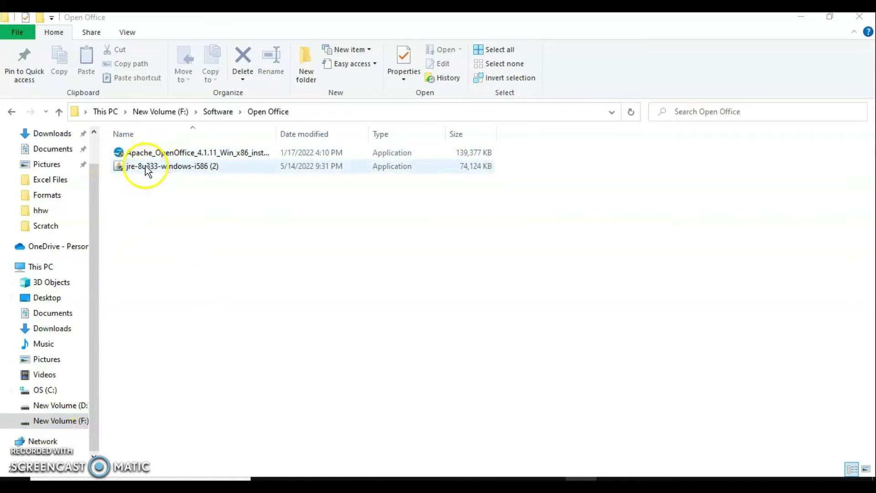
click(164, 154)
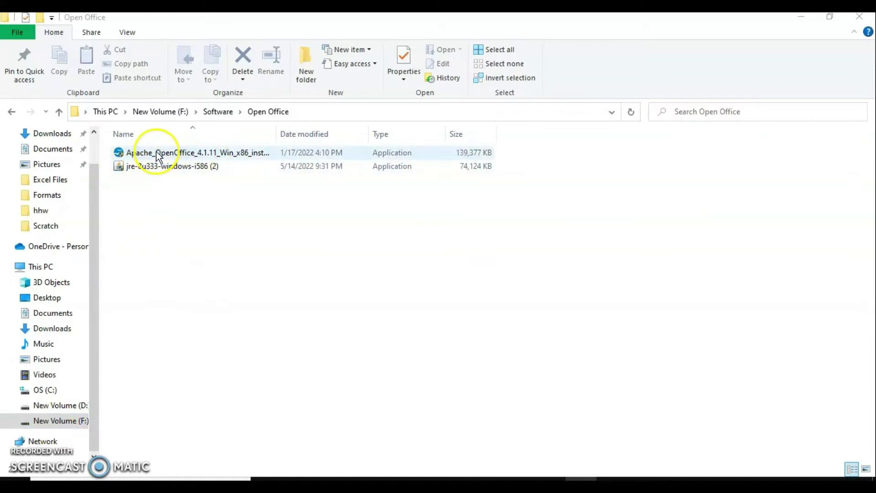
click(156, 154)
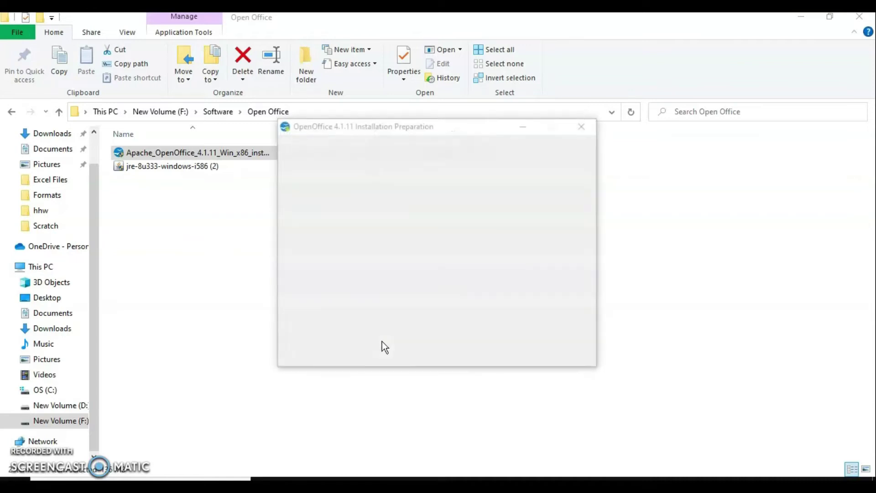
Step: Unpack the setup files to the default destination folder and continue past the wizard welcome page
click(496, 351)
click(524, 348)
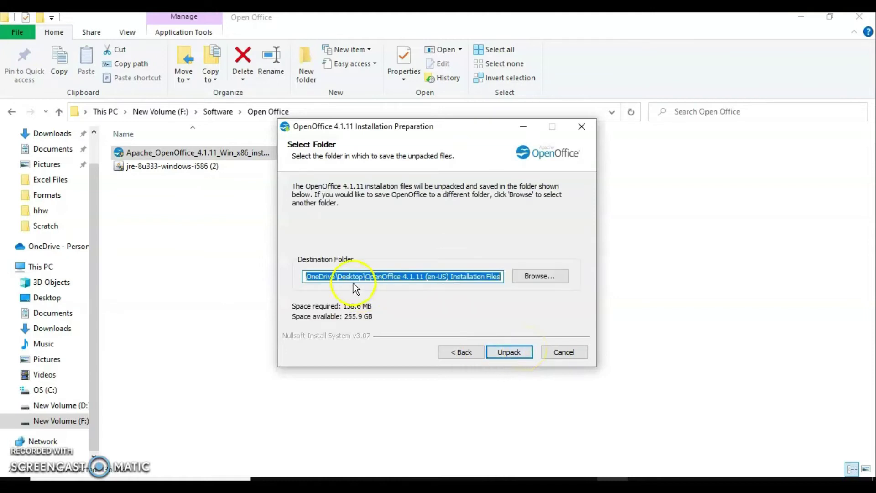
click(547, 277)
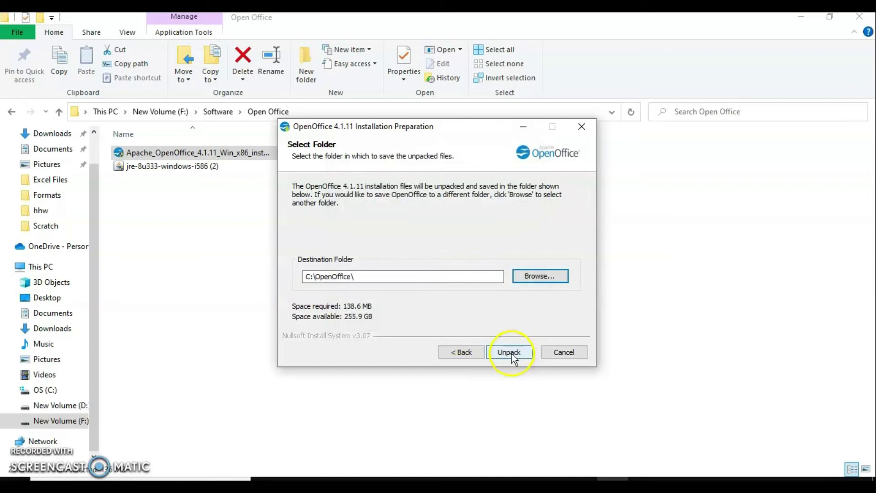
click(515, 353)
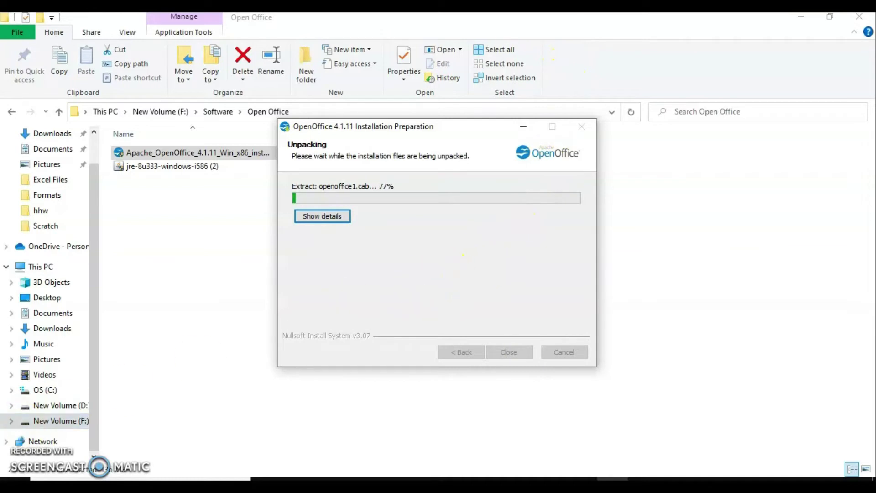
click(499, 353)
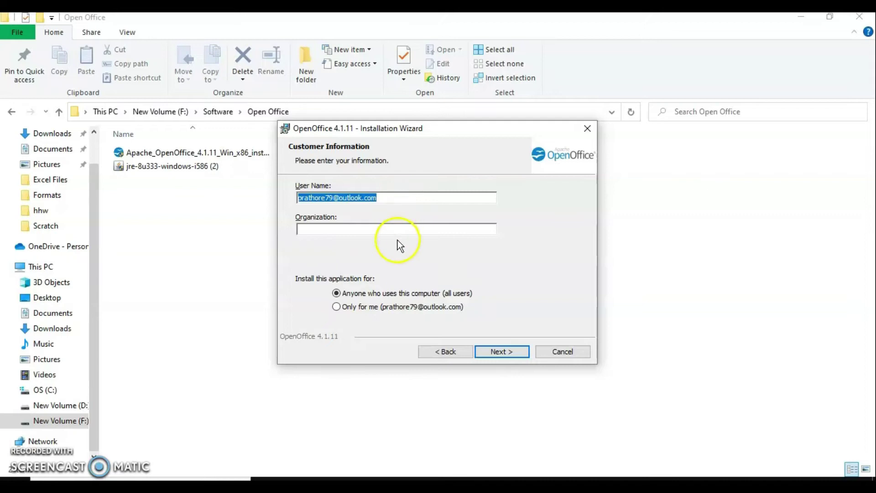
Step: Accept the customer information, keep the Typical setup, install OpenOffice 4.1.11, and finish the wizard
click(358, 230)
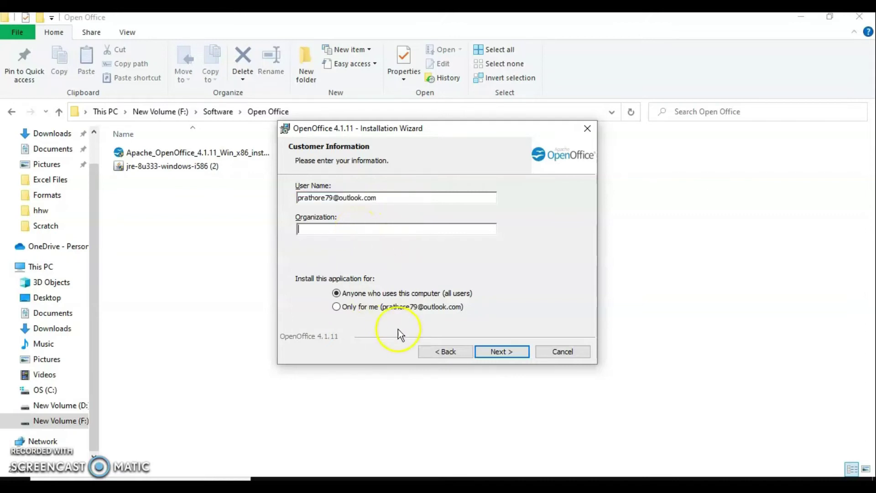
click(503, 353)
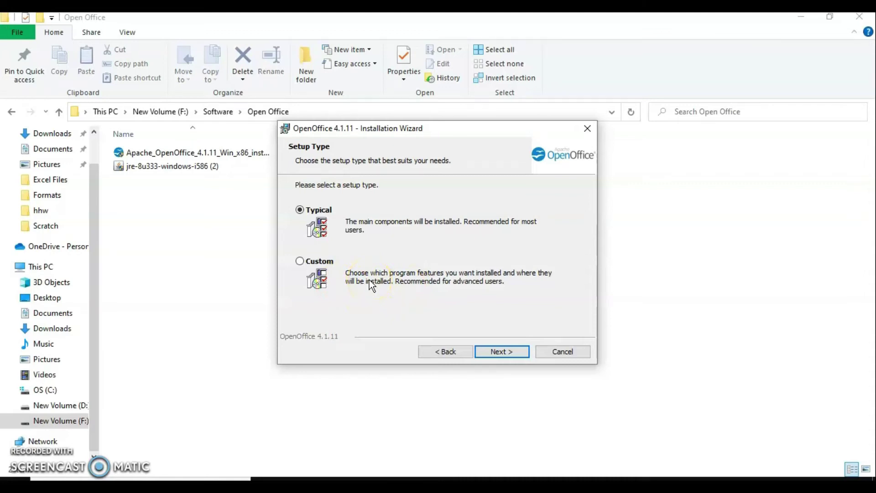
click(509, 355)
click(499, 351)
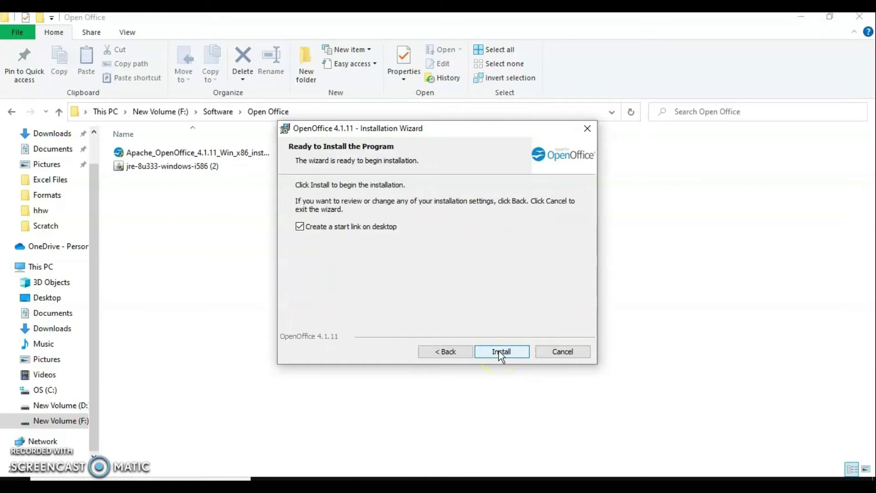
click(499, 352)
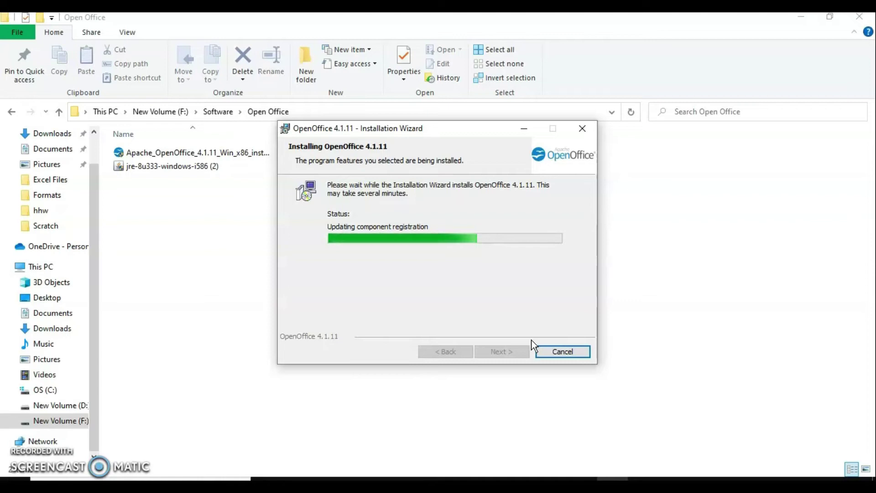
click(500, 340)
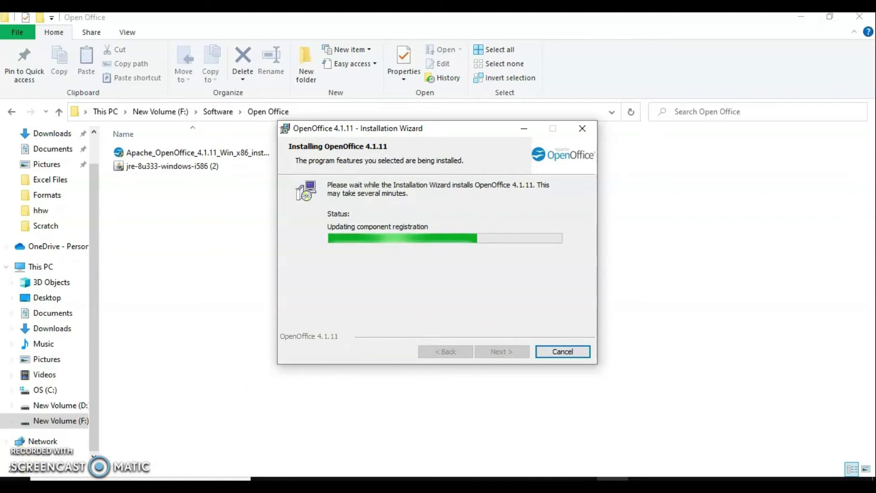
click(510, 354)
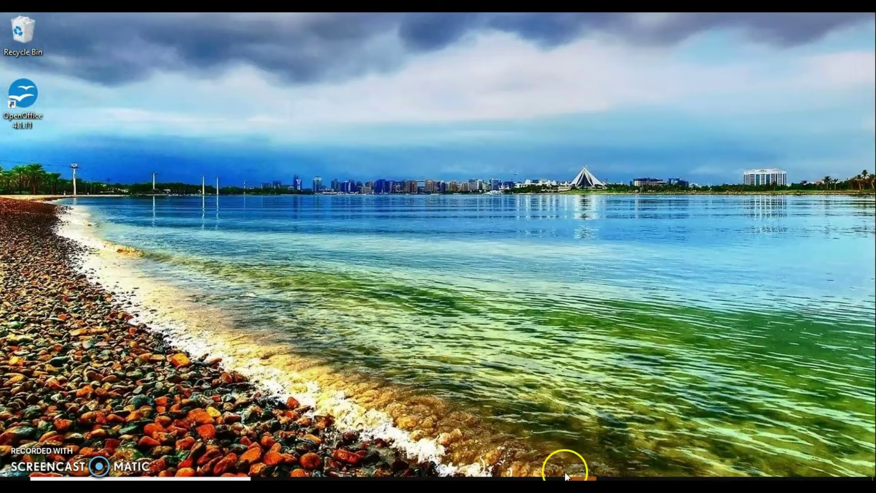
Step: Run the jre-8u333-windows-i586 installer from the Open Office folder, install Java, and close setup
mouse_move(563, 470)
click(330, 479)
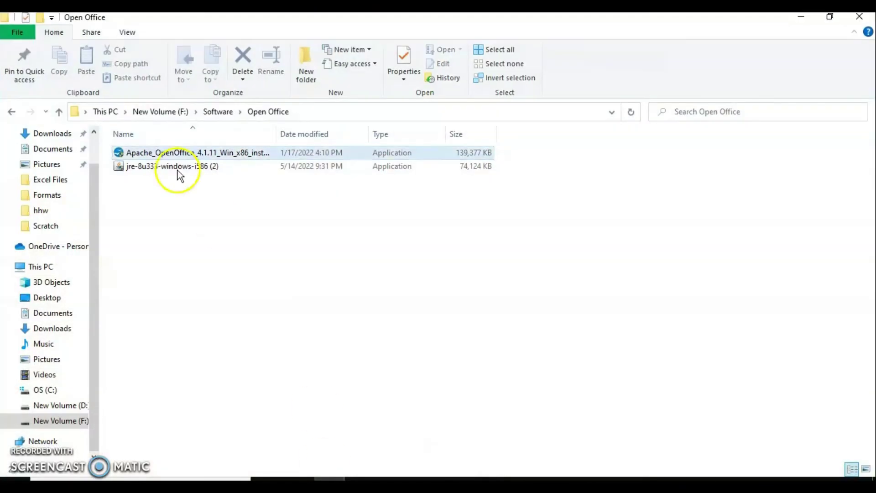
double_click(162, 170)
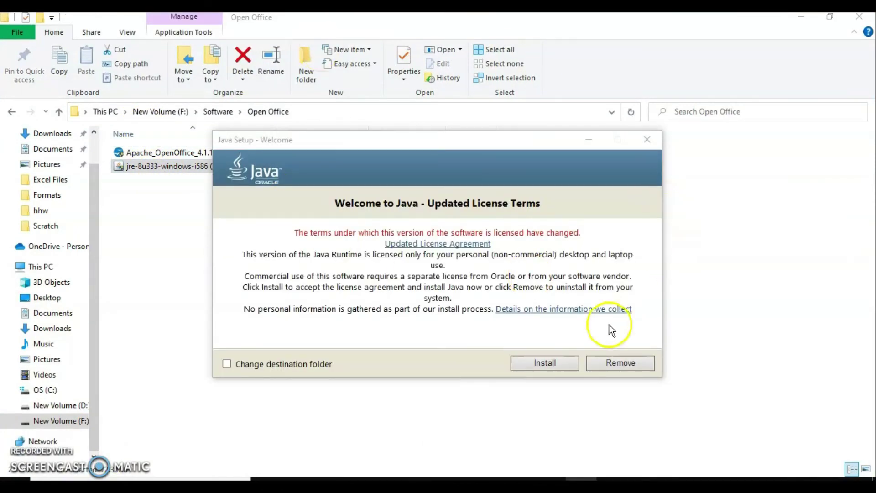
click(557, 366)
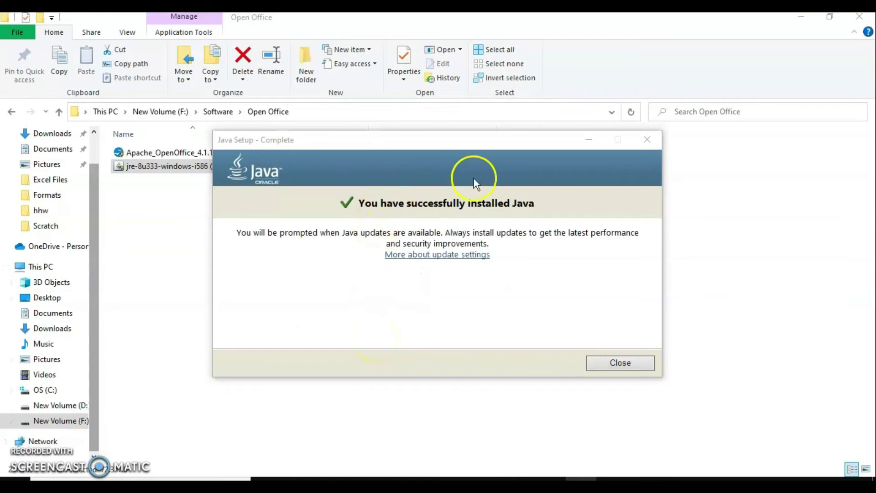
click(637, 363)
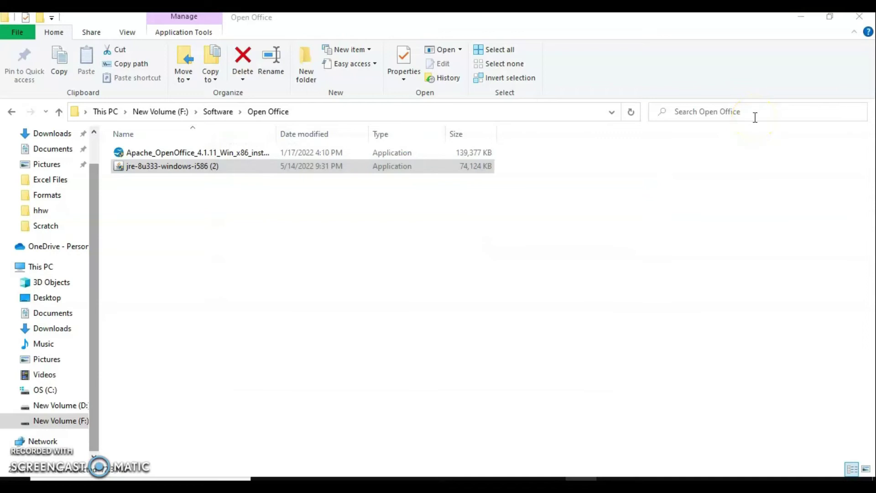
Step: Launch OpenOffice from its desktop shortcut and start a blank Untitled 1 Writer document
key(super+d)
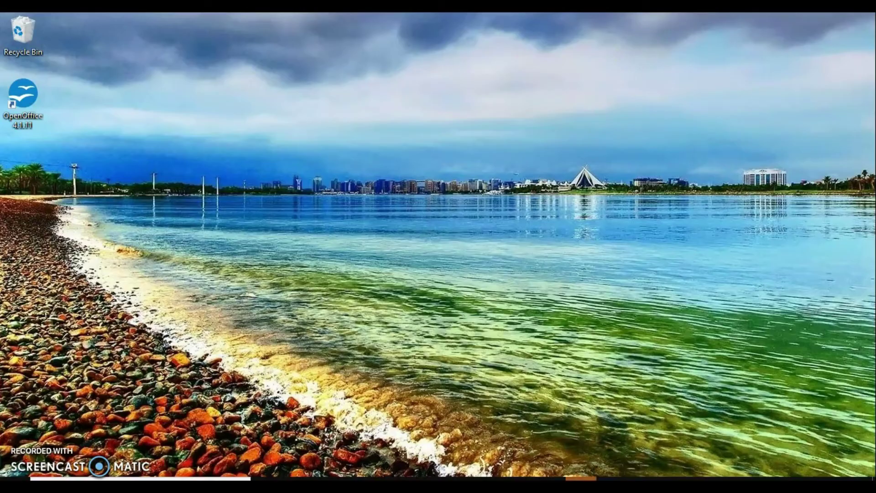
double_click(25, 86)
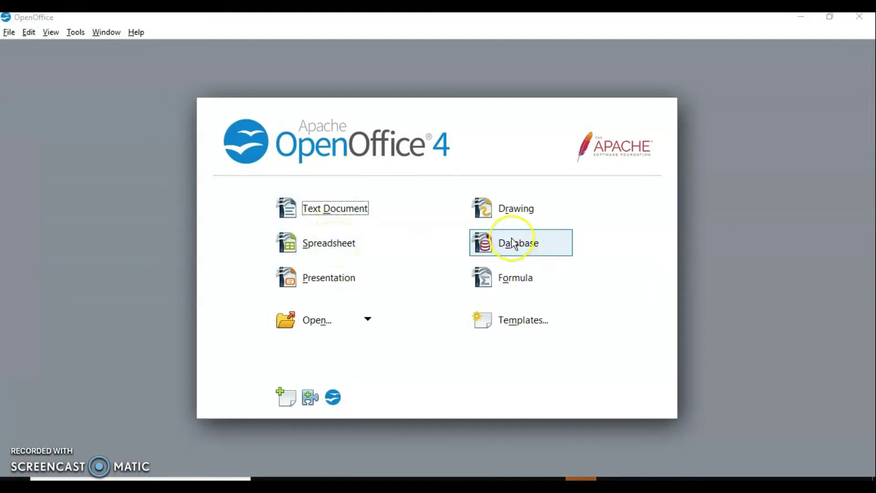
click(347, 209)
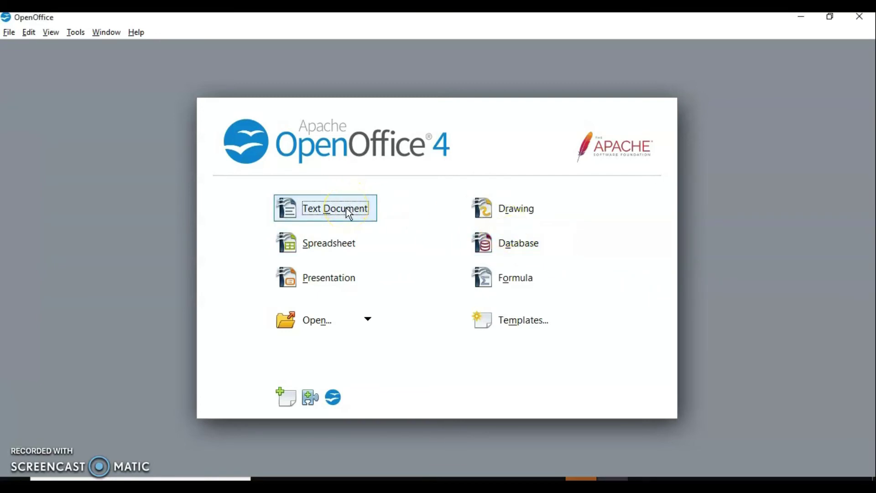
click(320, 215)
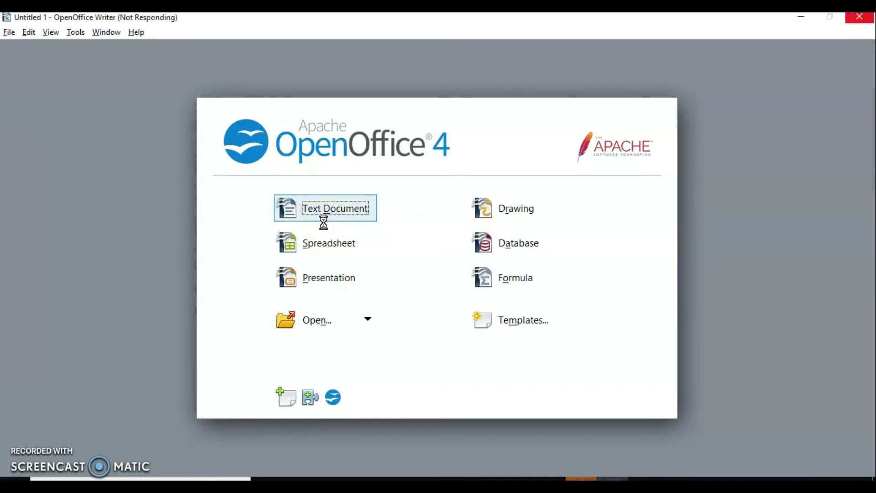
click(318, 230)
click(143, 78)
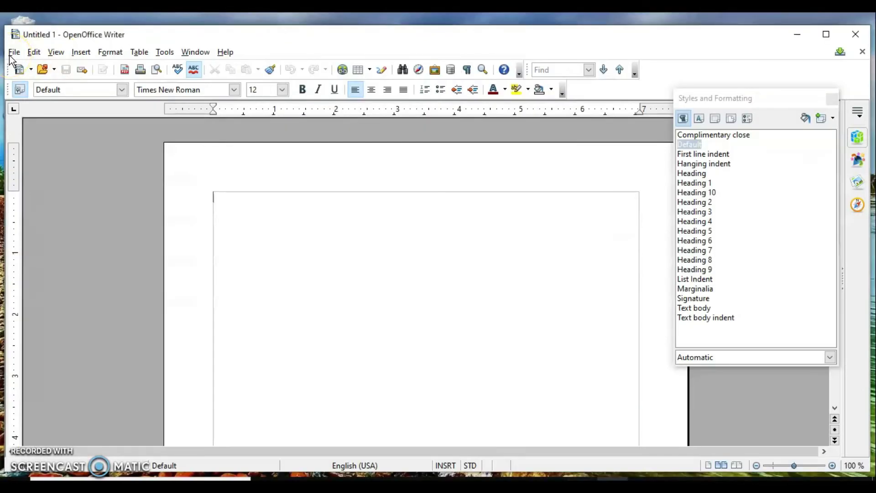
Step: Run the Database Wizard with default options and save the registered database as New Database2.odb
click(14, 52)
click(33, 68)
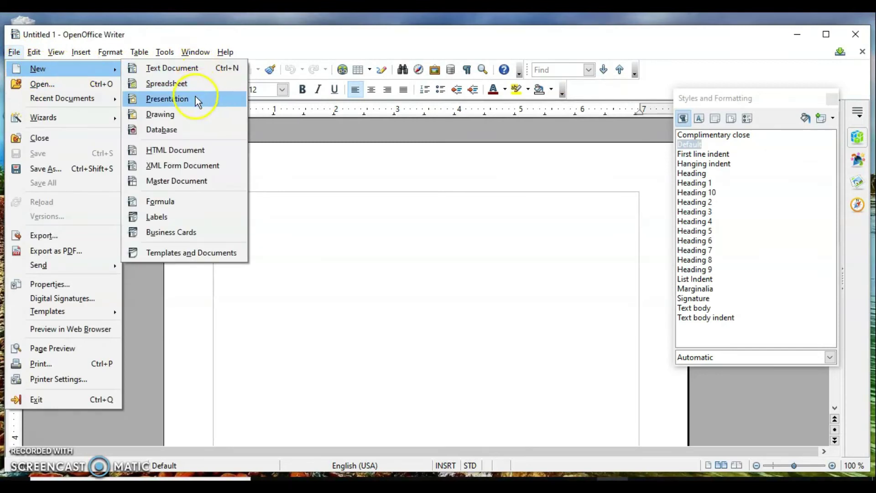
click(180, 127)
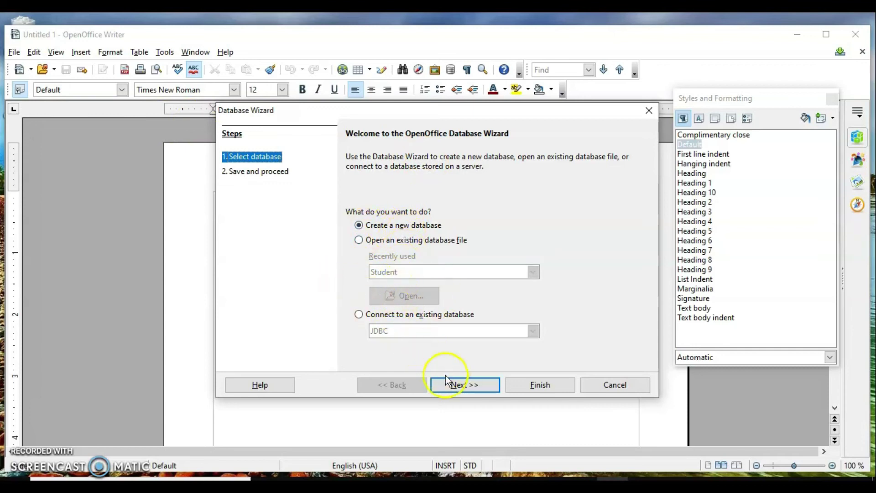
click(458, 389)
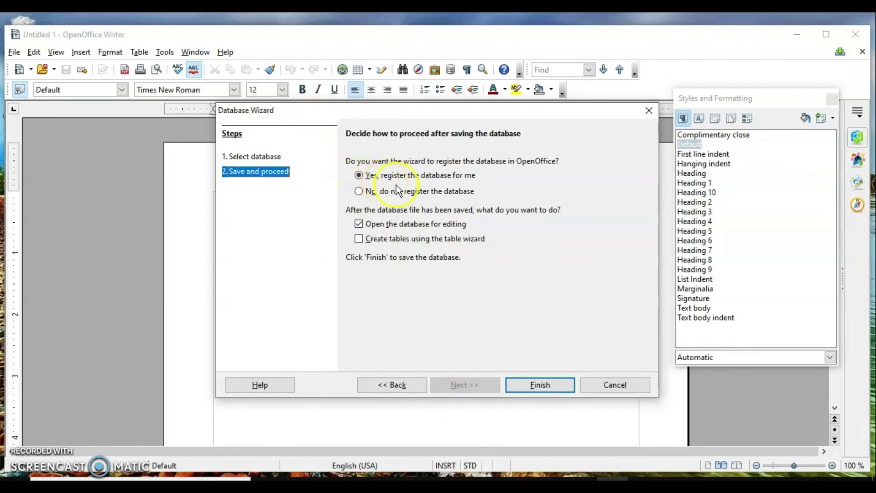
click(537, 385)
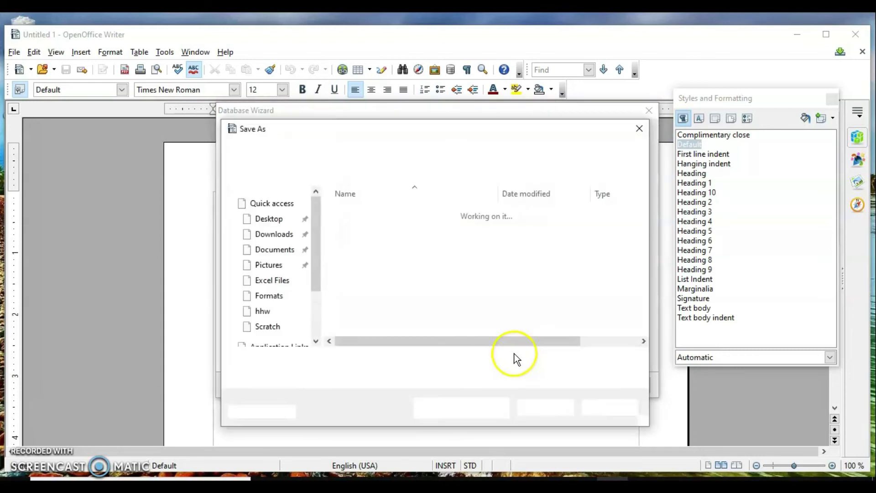
click(359, 360)
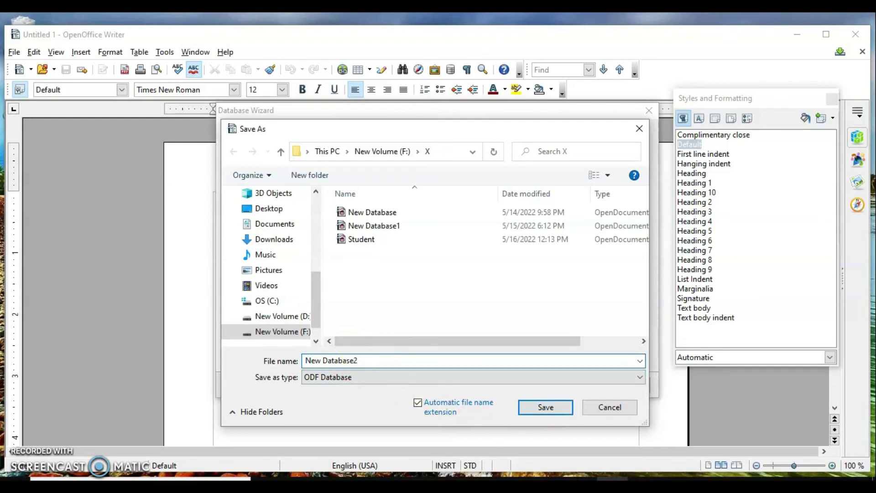
text(2)
key(Return)
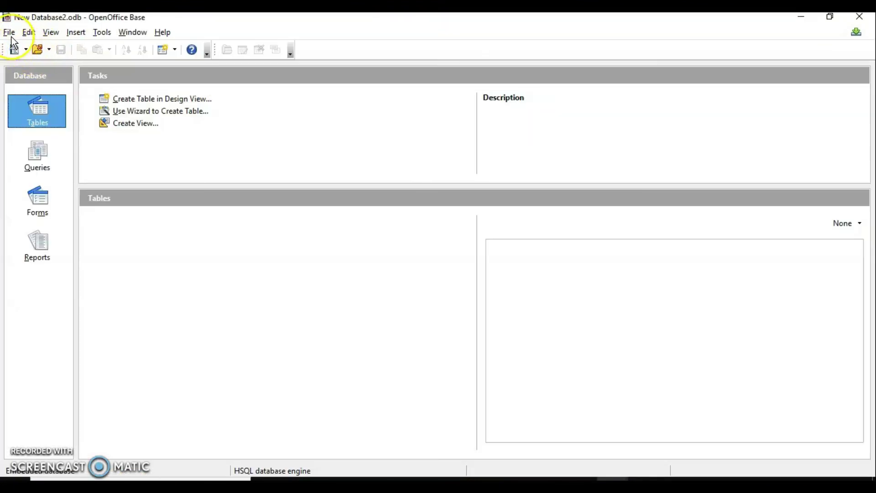
click(134, 100)
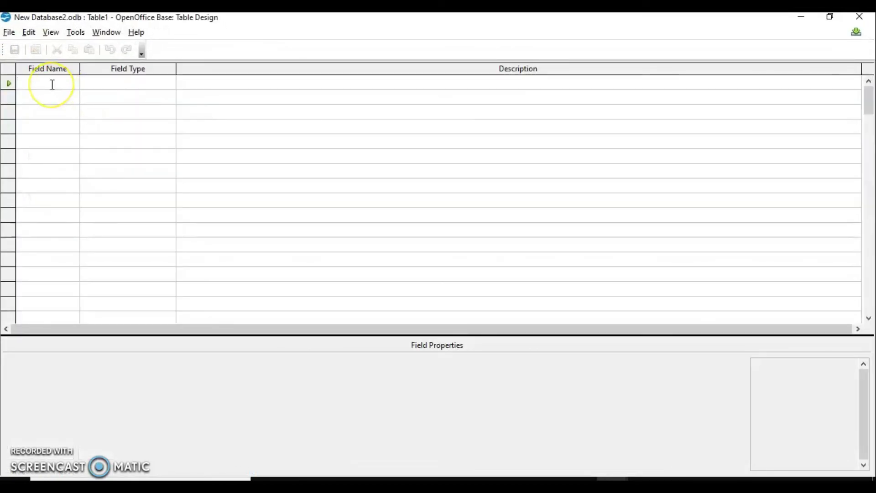
text(R)
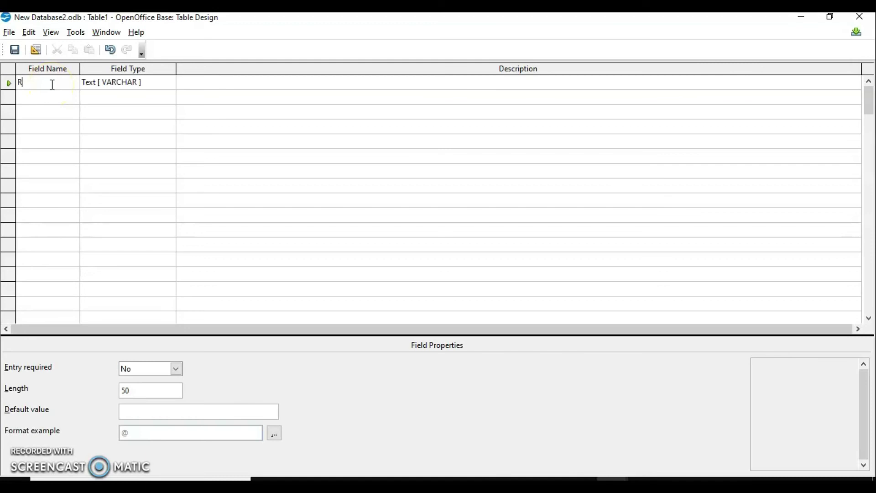
text(No)
key(Tab)
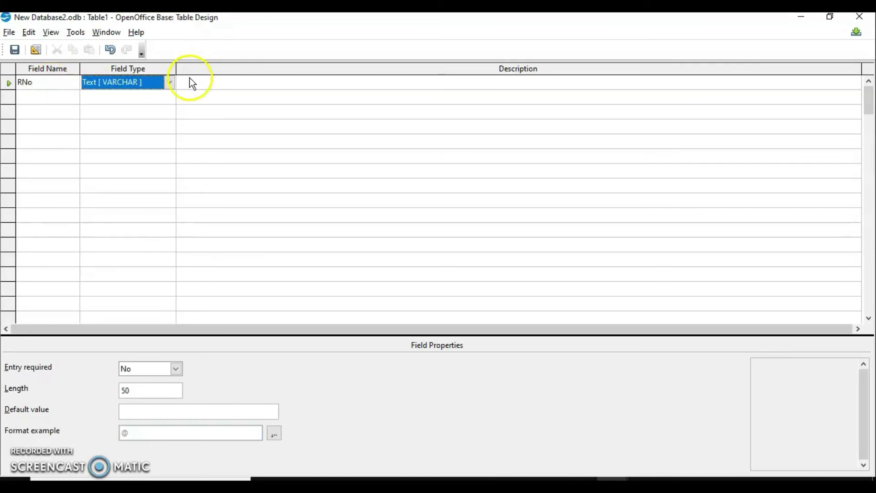
click(169, 86)
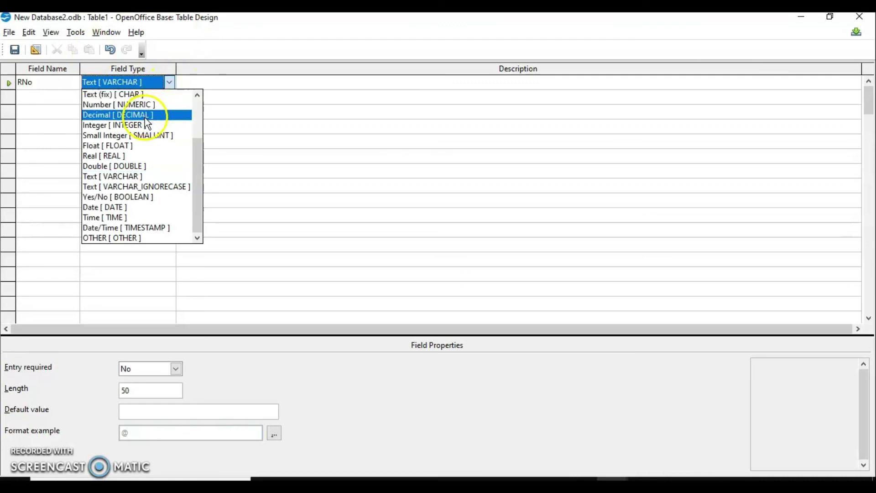
click(118, 104)
right_click(12, 83)
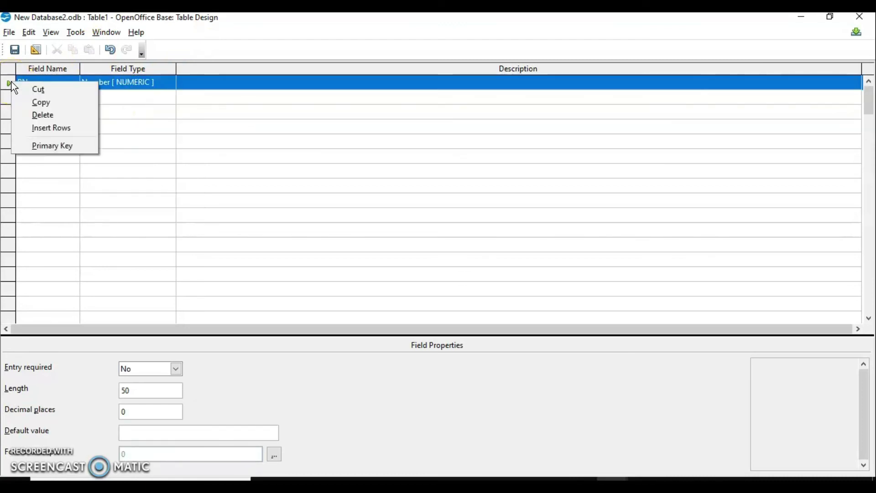
click(59, 146)
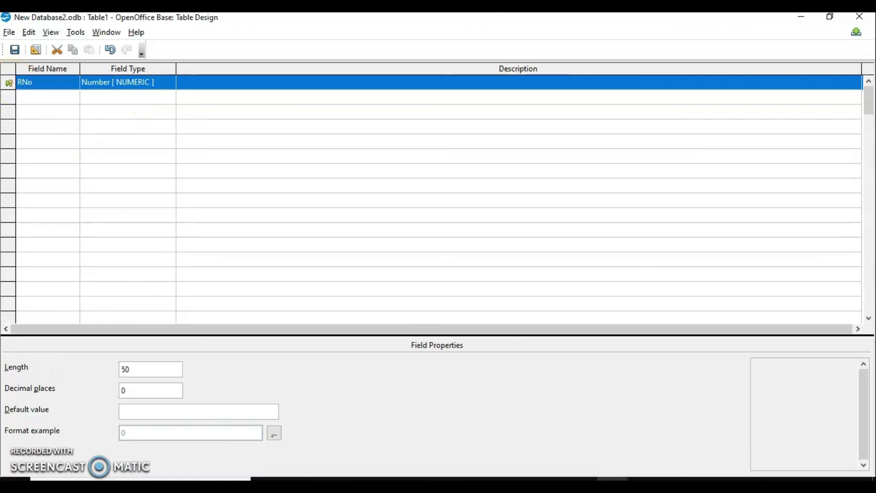
click(57, 97)
text(NAMe)
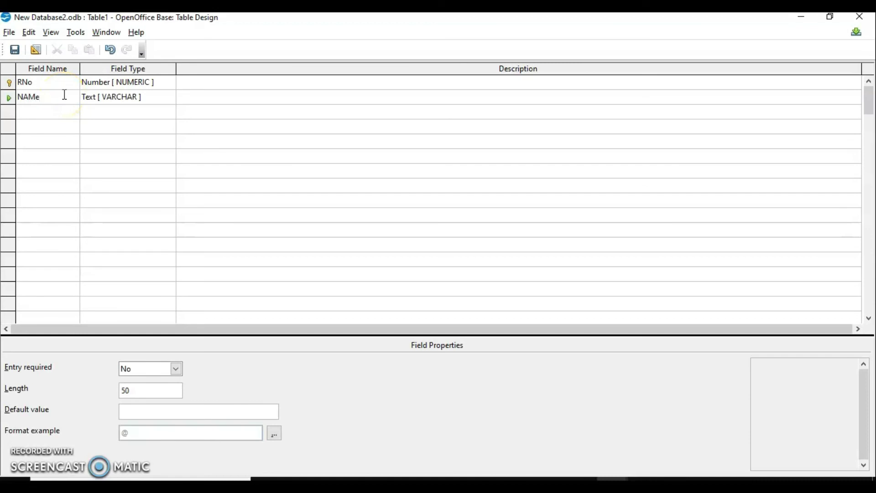
key(BackSpace)
key(BackSpace)
key(BackSpace)
text(ame)
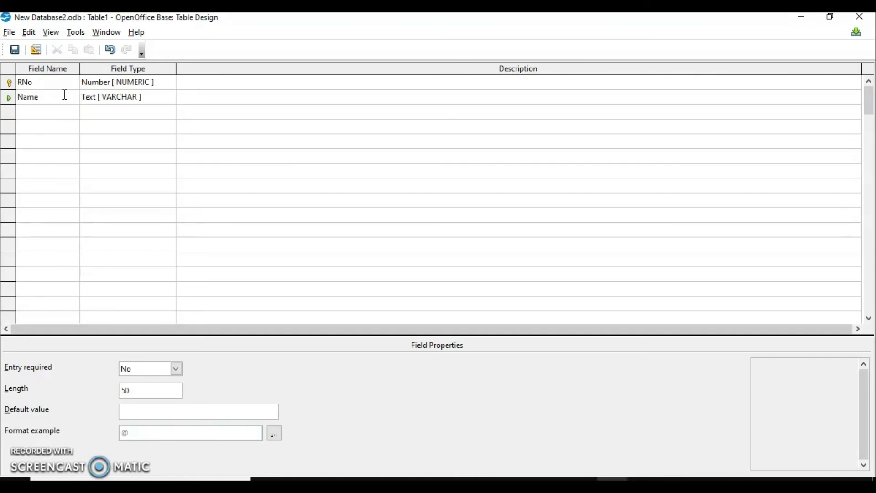
click(860, 17)
click(455, 265)
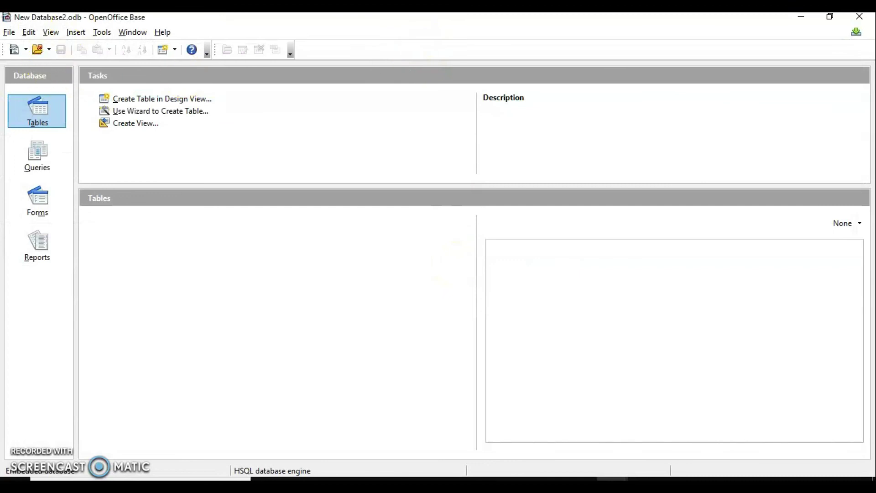
click(106, 35)
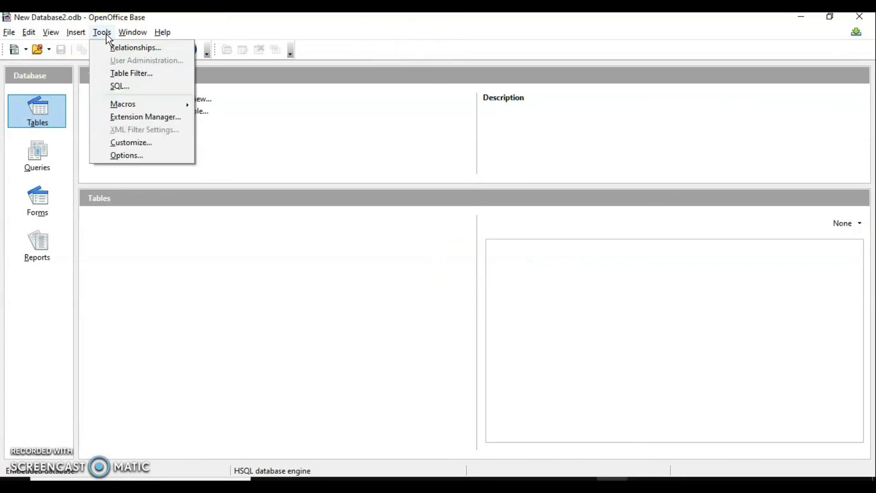
click(122, 156)
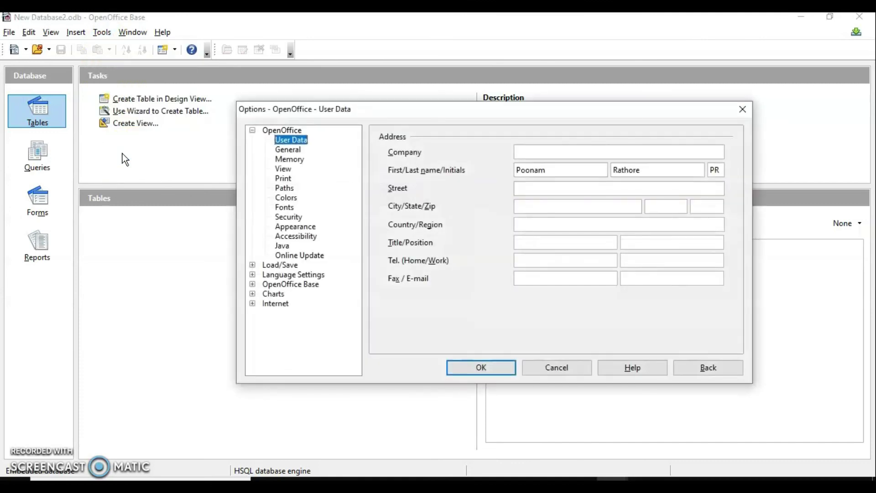
click(283, 247)
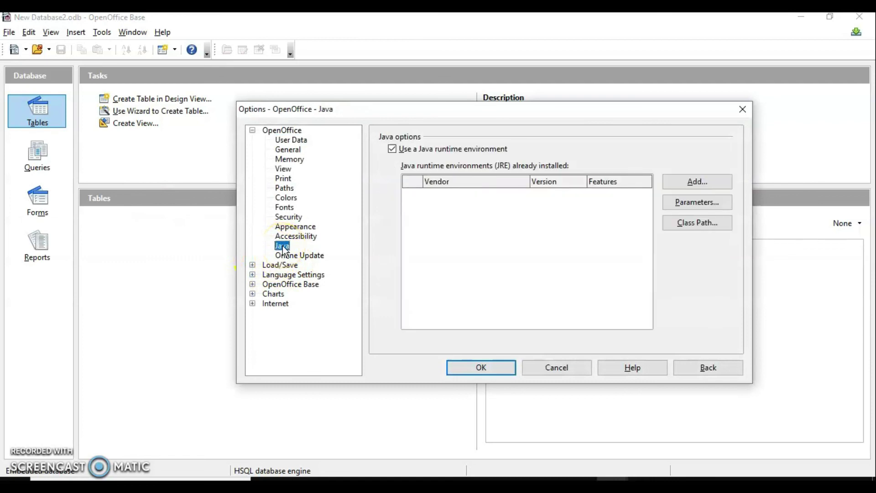
click(396, 154)
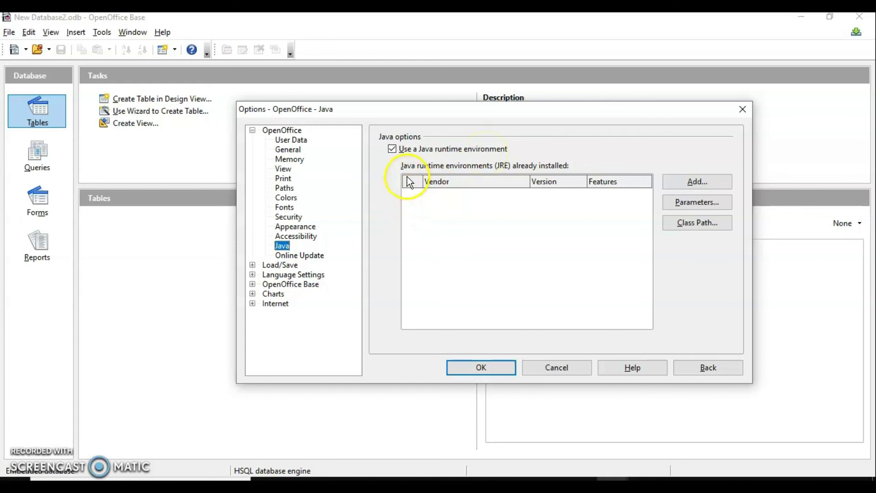
click(417, 195)
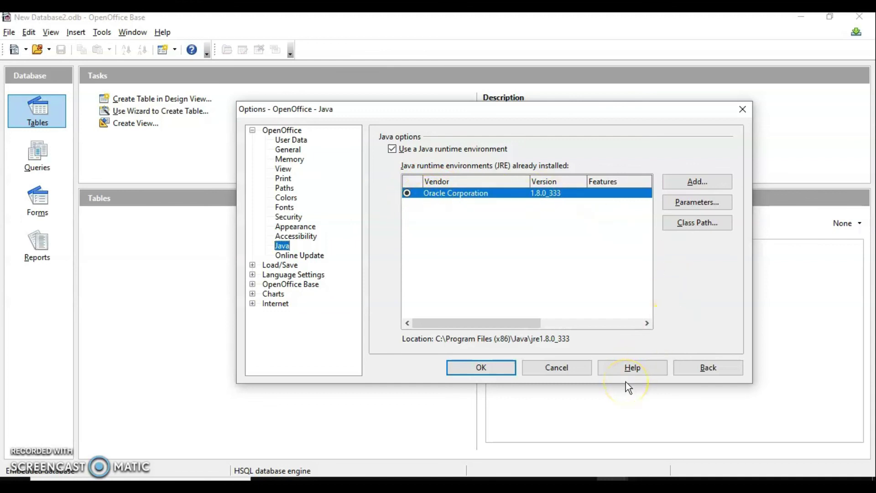
click(742, 108)
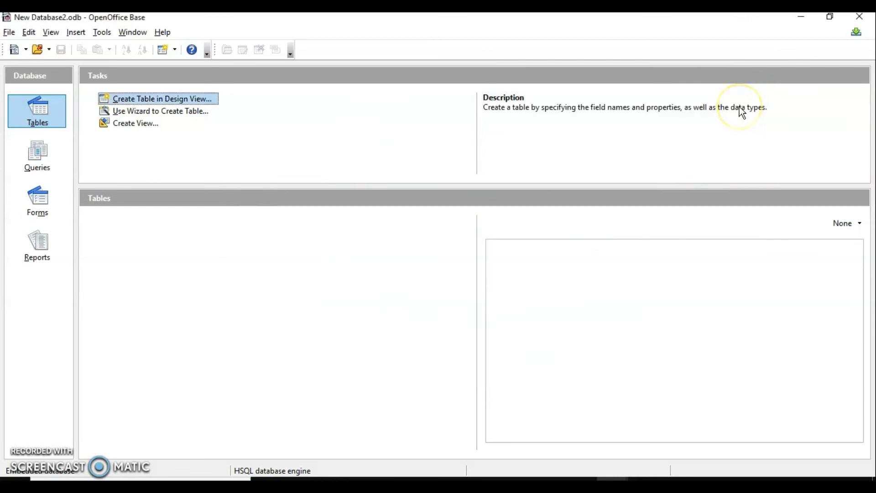